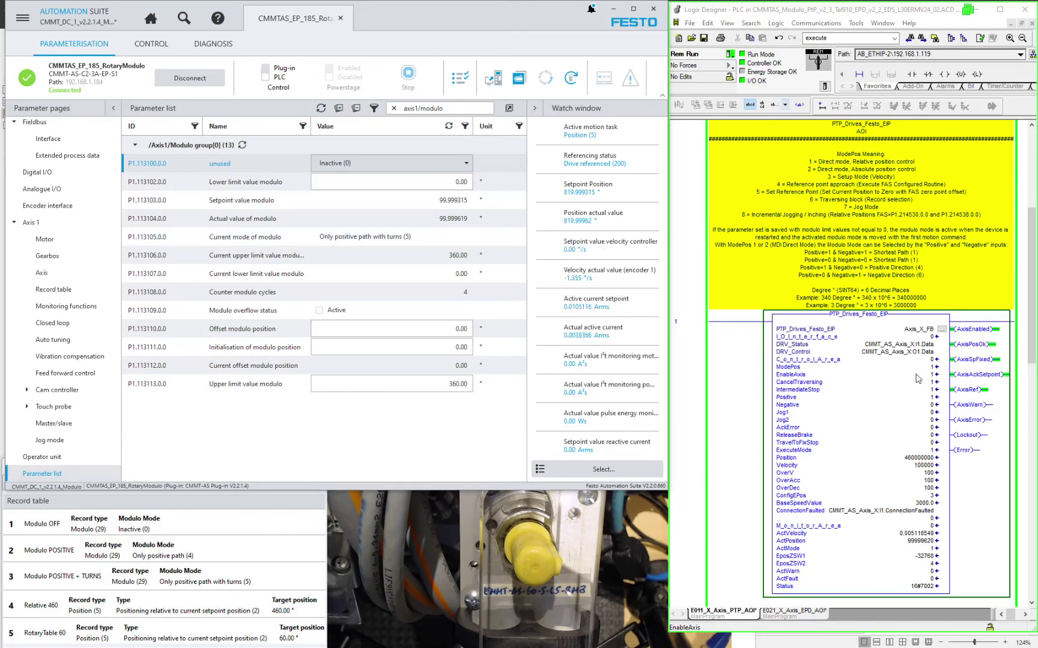
Step: Filter for 'modulo mode', set Extended Modulo Mode to Inactive (0), and store it on the drive
{"action": "left_click", "coordinate": [933, 367]}
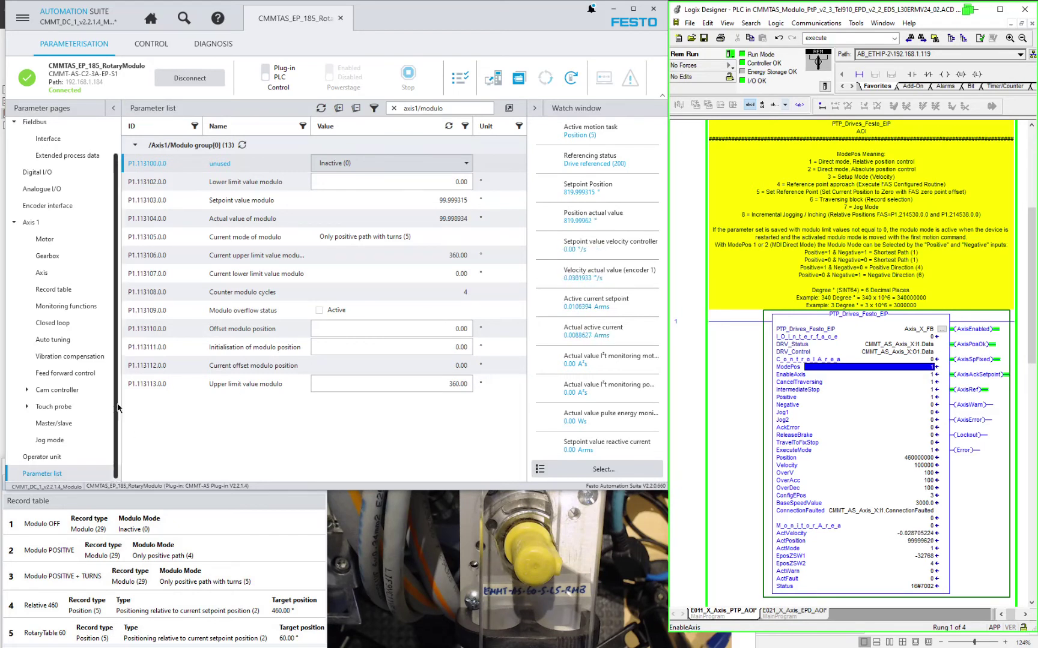
{"action": "left_click", "coordinate": [362, 106]}
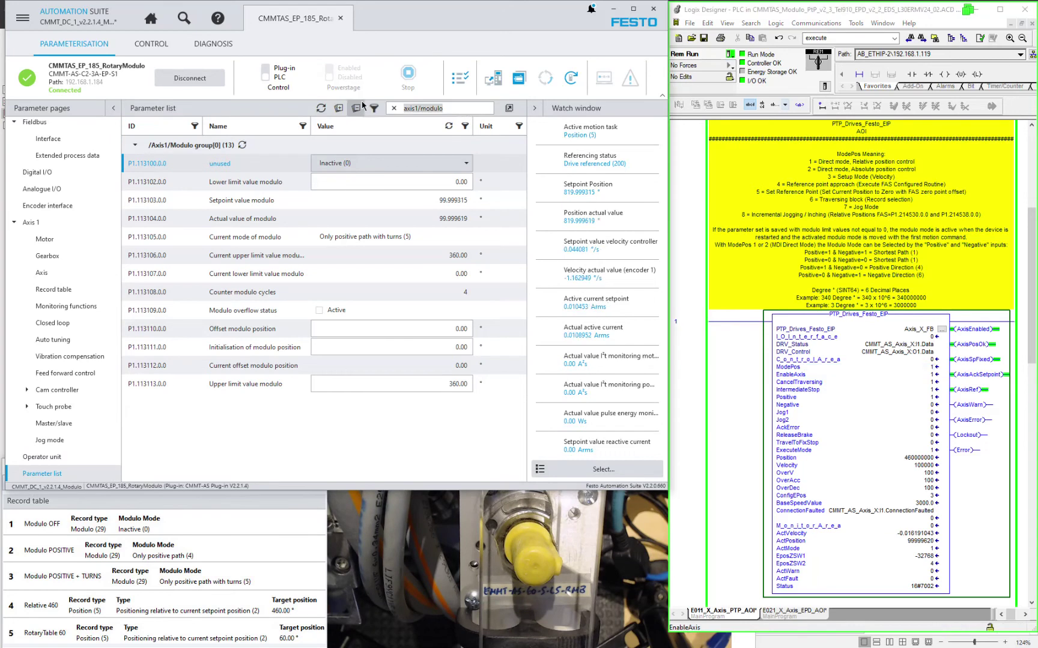
{"action": "type", "text": "modulo mode"}
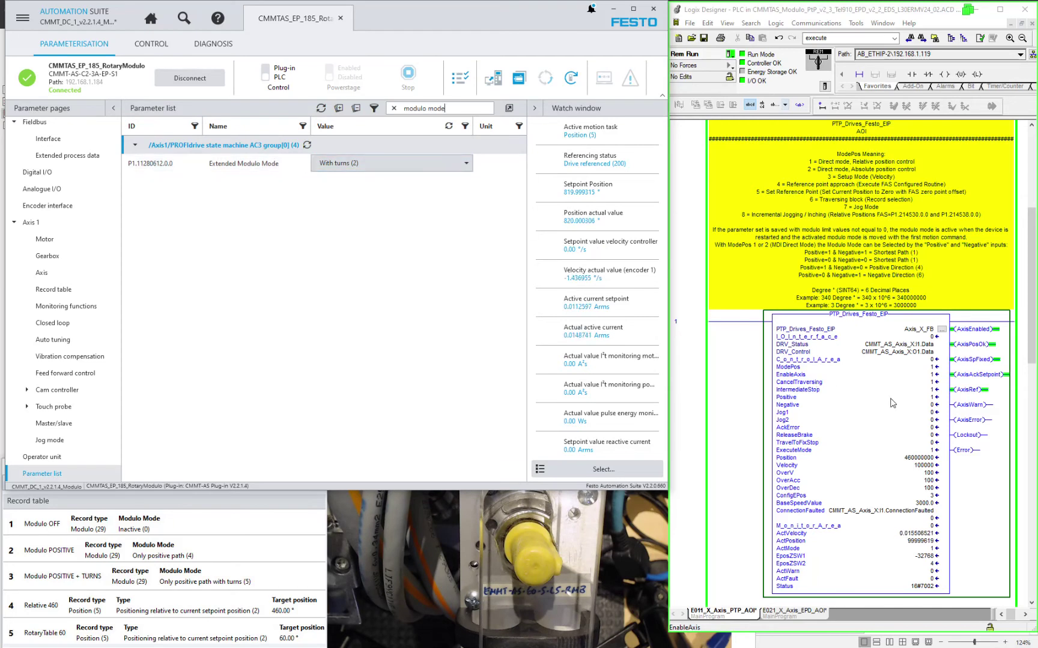
{"action": "left_click", "coordinate": [931, 405]}
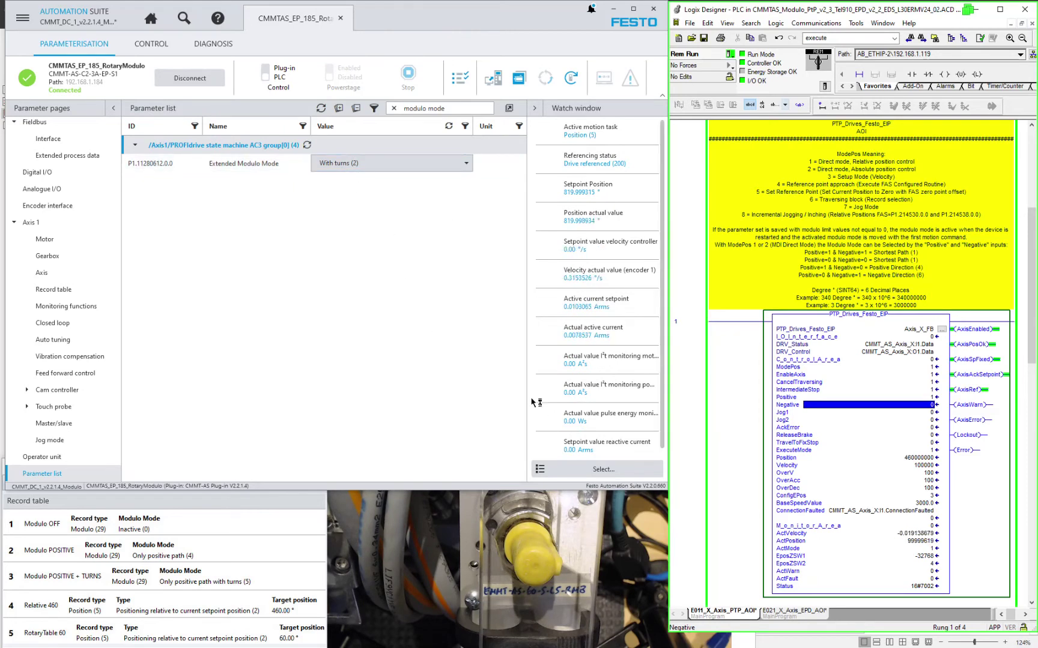
{"action": "left_click", "coordinate": [466, 170]}
{"action": "left_click", "coordinate": [336, 178]}
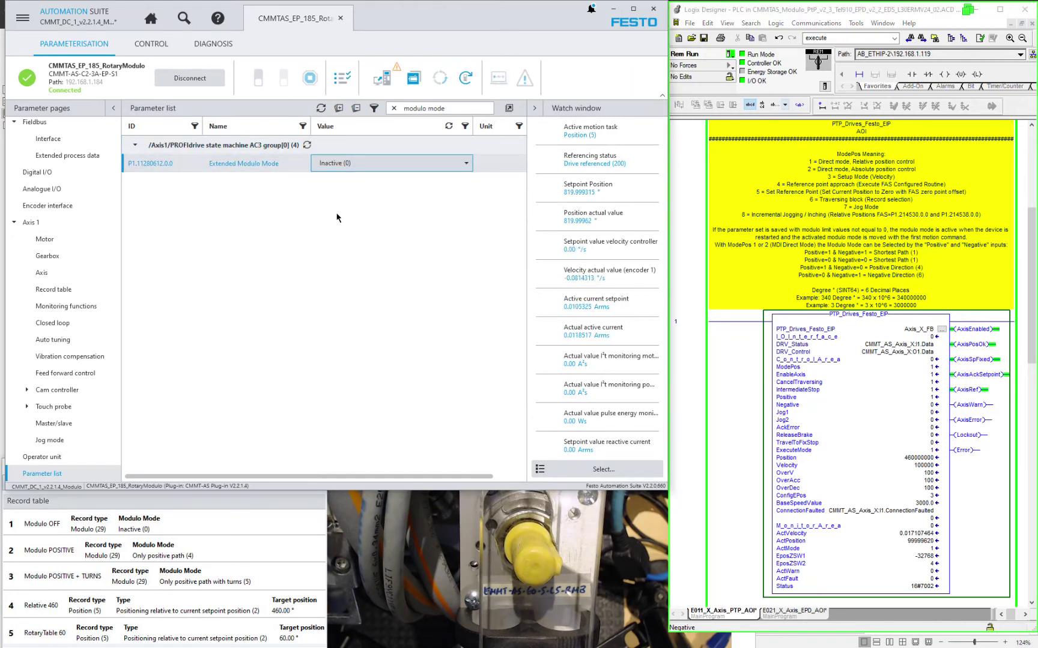
{"action": "left_click", "coordinate": [383, 78]}
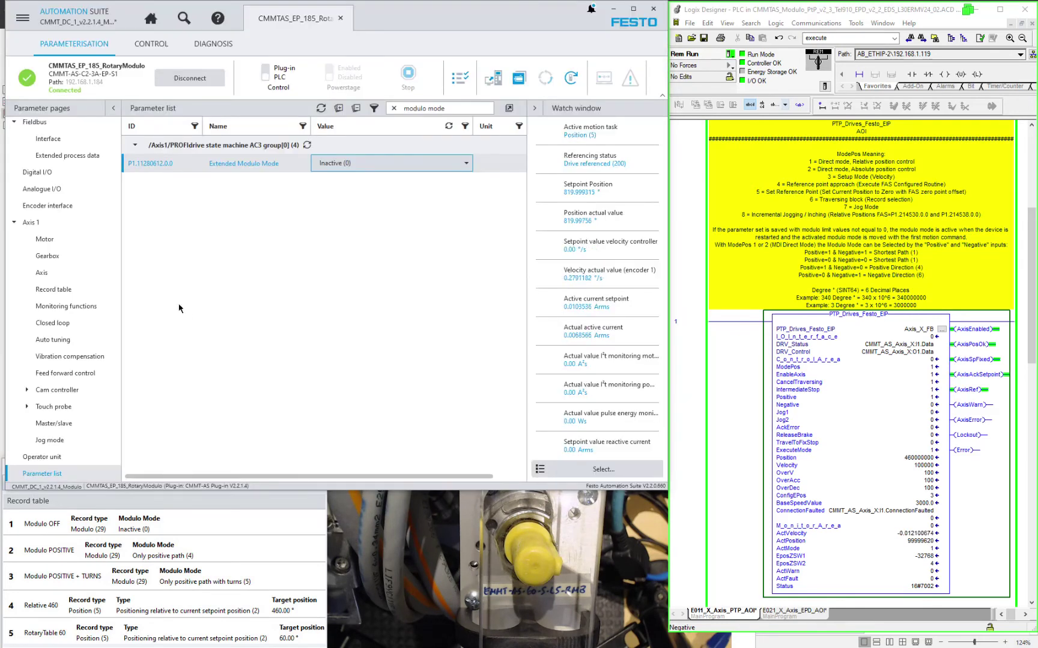
Step: Show the Axis 1 record table with its five records, Modulo OFF through RotaryTable 60
{"action": "left_click", "coordinate": [48, 288]}
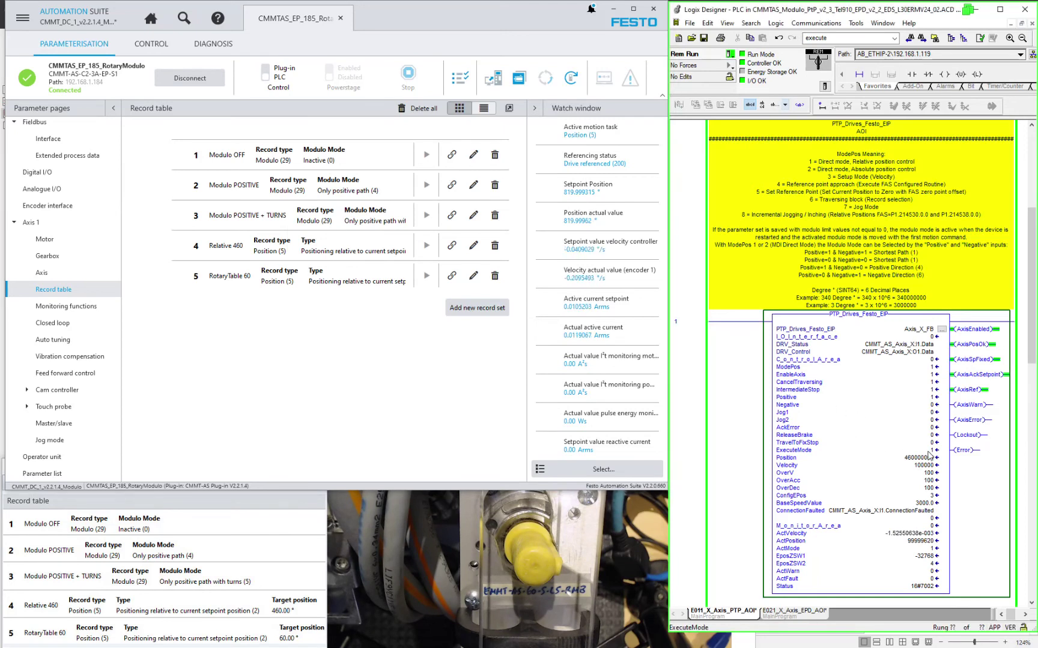
{"action": "left_click", "coordinate": [877, 450]}
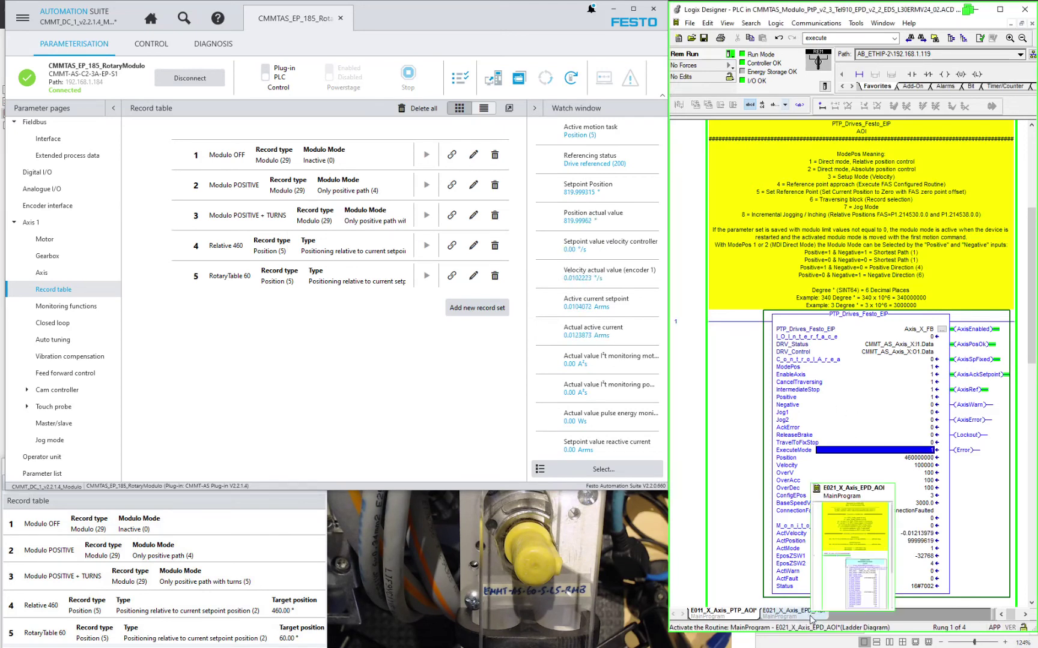
Step: Reapply the 'axis1/modulo' parameter filter, showing mode Inactive (0) and modulo limit 360.00
{"action": "left_click", "coordinate": [452, 154]}
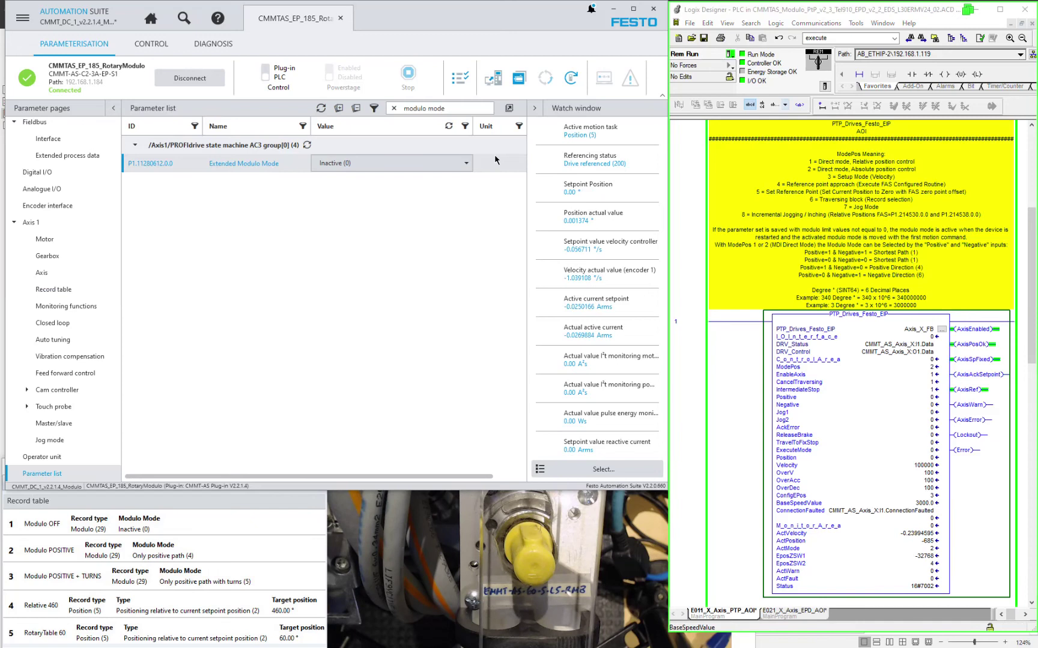
{"action": "type", "text": "axis1/modulo"}
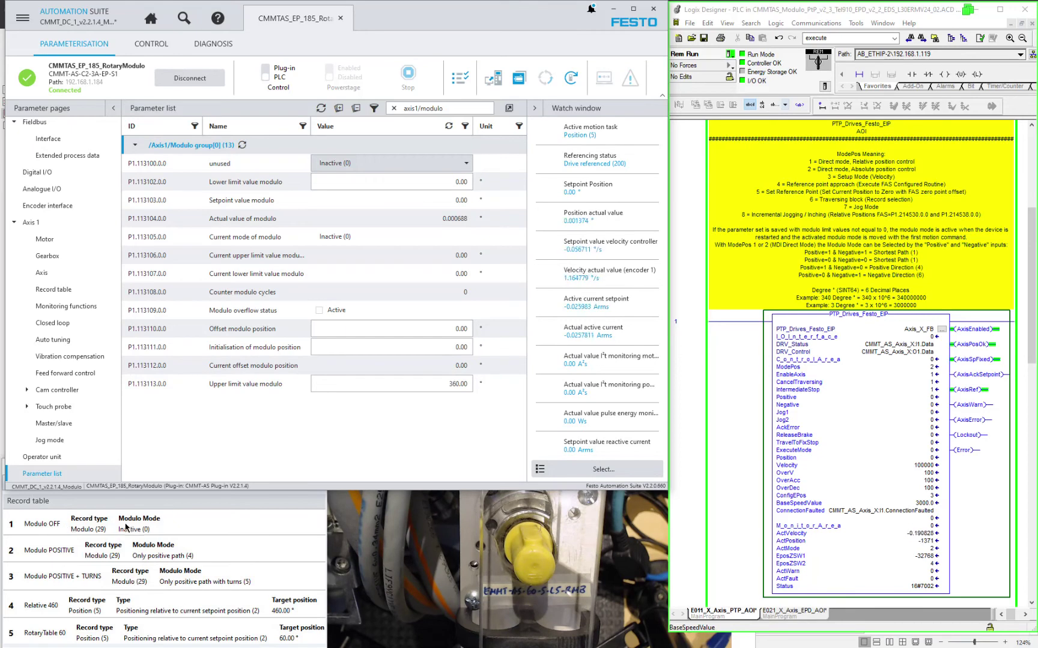
Step: In the PTP_Drives_Festo_EIP block, set ModePos to 6 and Position to record 2
{"action": "left_click", "coordinate": [934, 373]}
{"action": "left_click", "coordinate": [934, 372]}
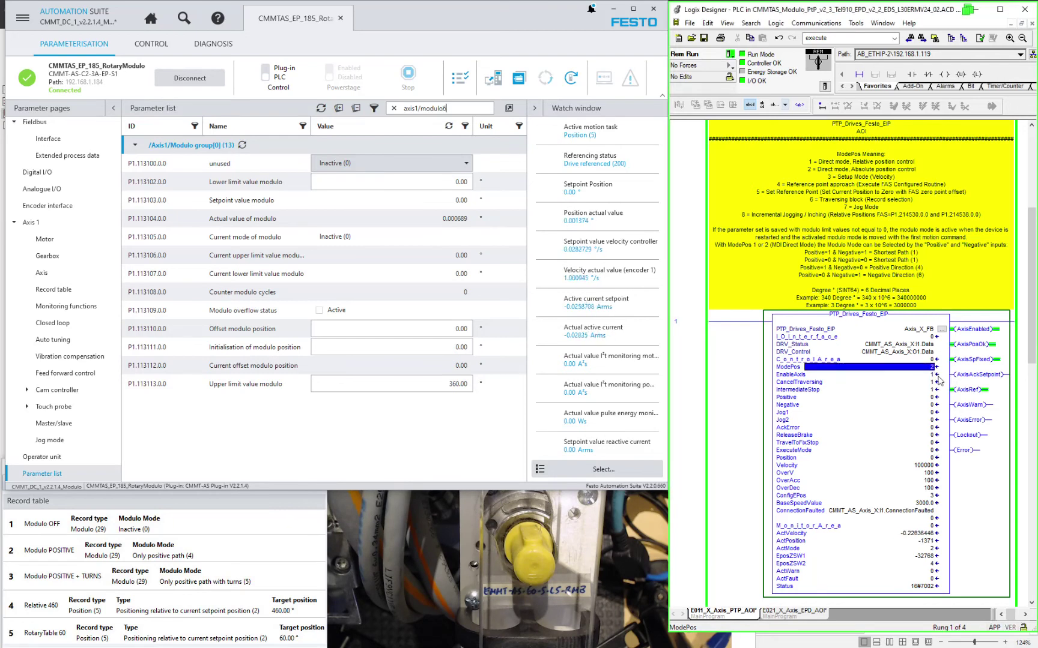
{"action": "left_click", "coordinate": [928, 375]}
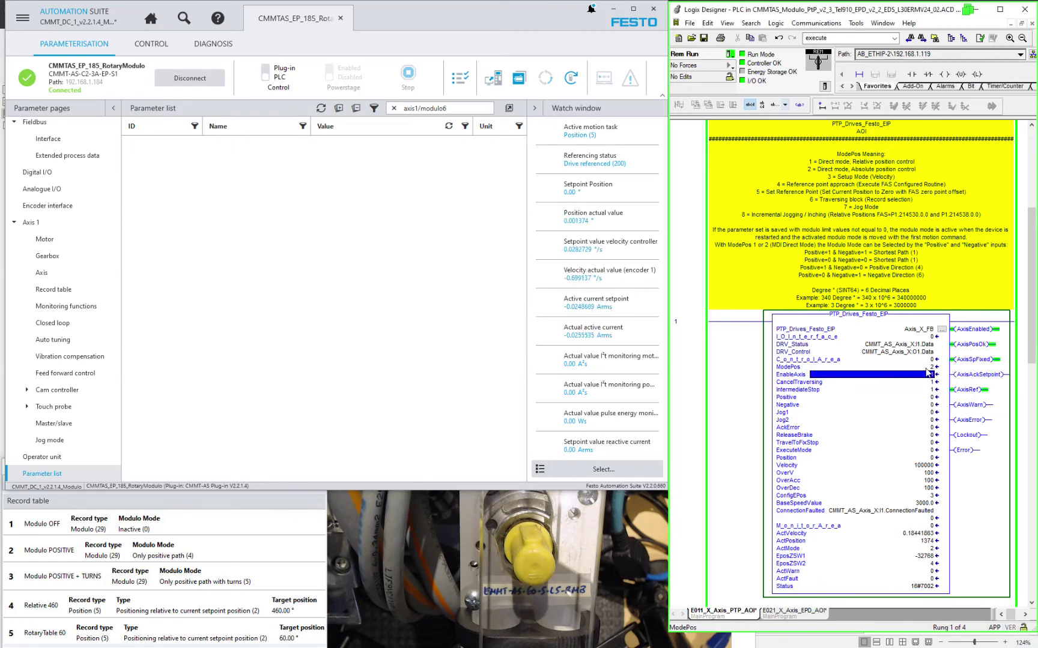
{"action": "left_click", "coordinate": [463, 111]}
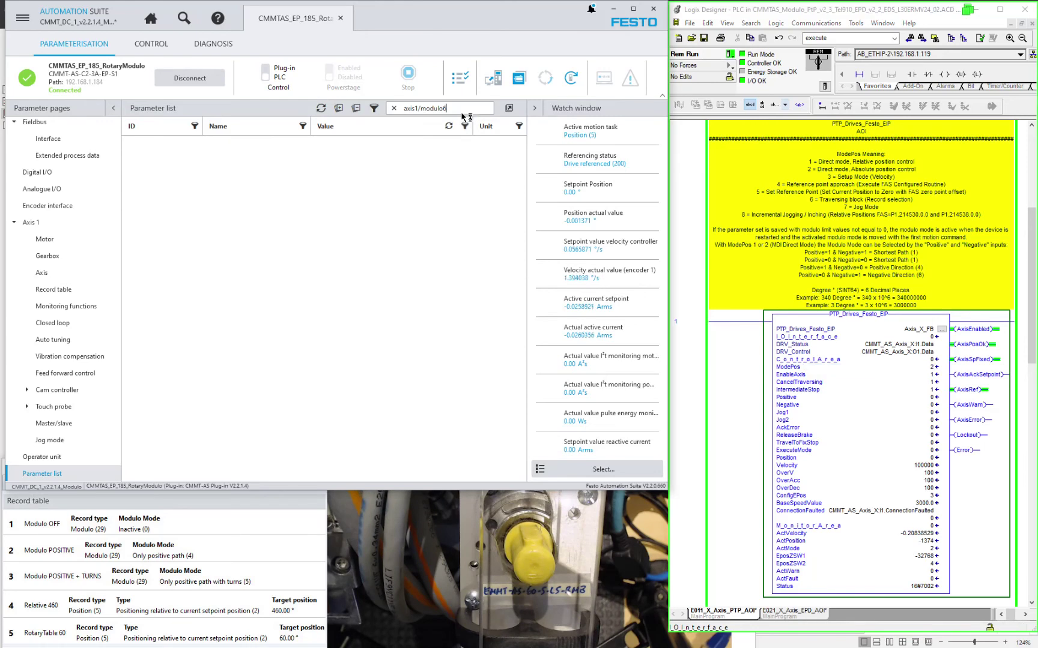
{"action": "double_click", "coordinate": [922, 367]}
{"action": "type", "text": "6"}
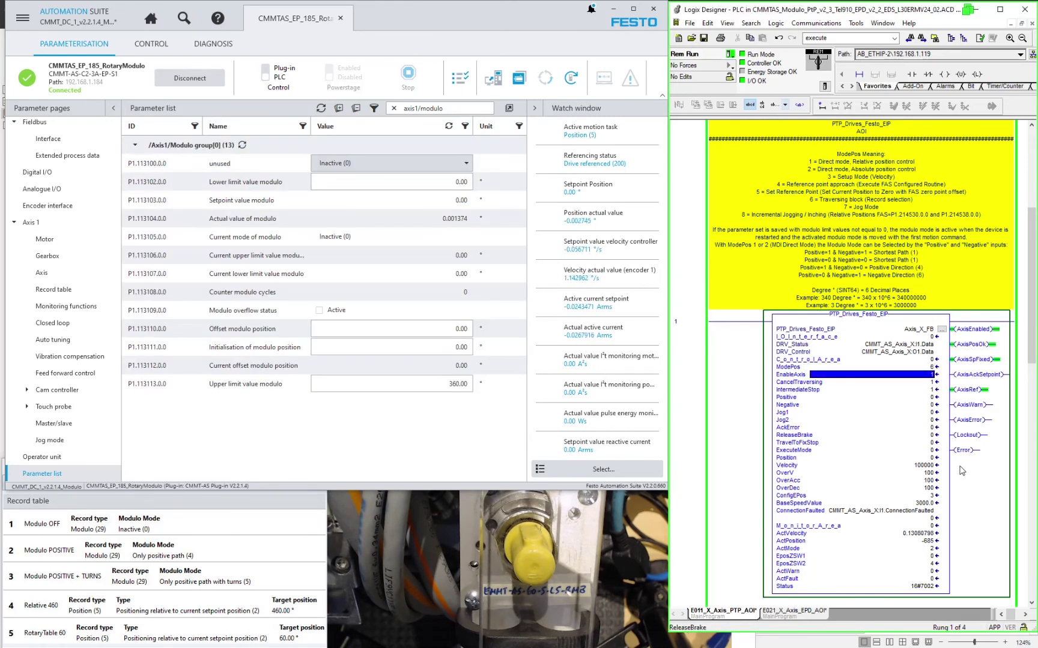
{"action": "double_click", "coordinate": [930, 450]}
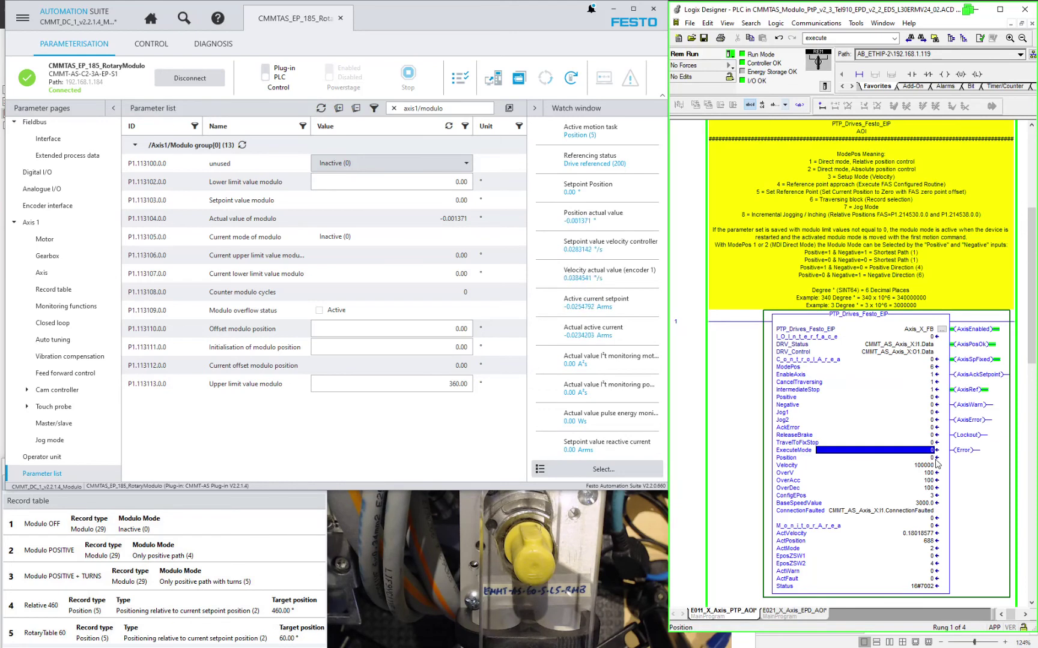
{"action": "double_click", "coordinate": [934, 458]}
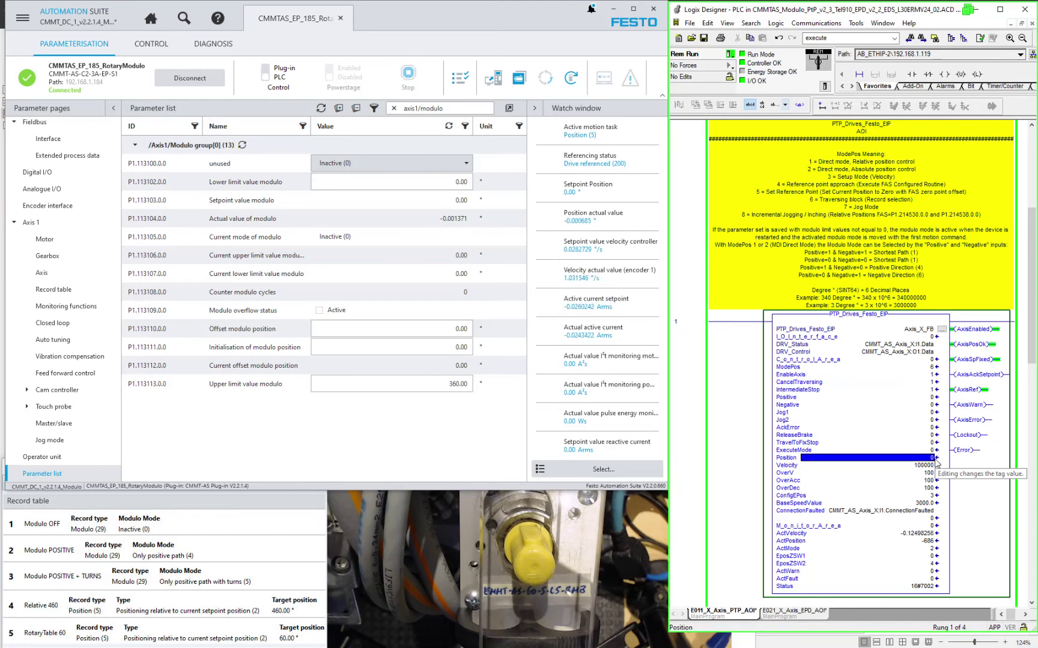
{"action": "type", "text": "2"}
{"action": "double_click", "coordinate": [918, 467]}
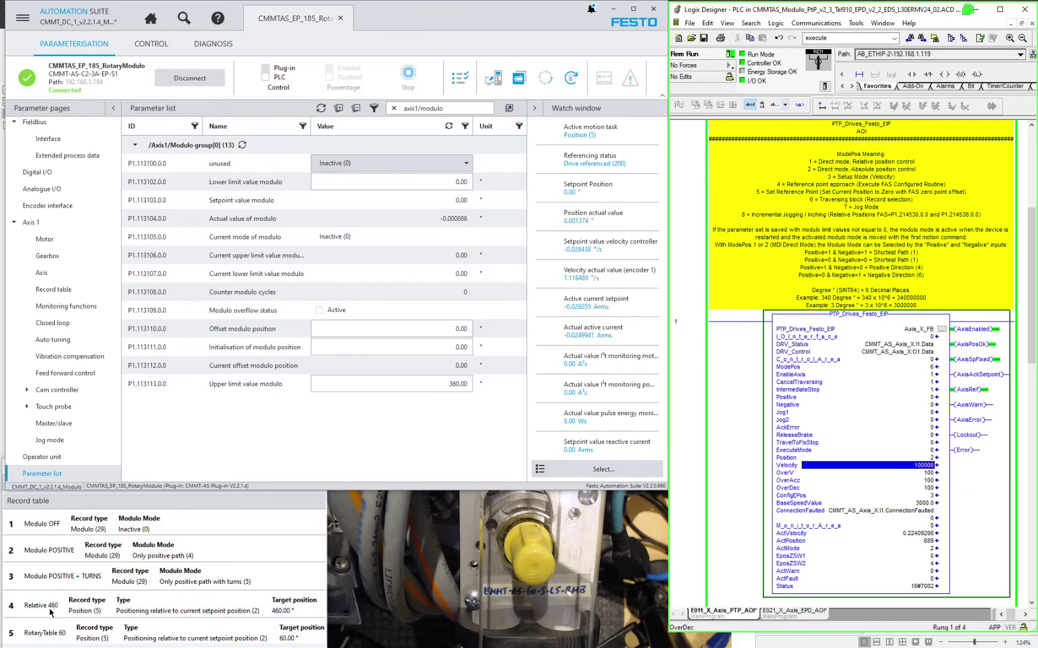
Step: Toggle ExecuteMode 1 then 0 to run record 2, then set Position to 4
{"action": "double_click", "coordinate": [931, 451]}
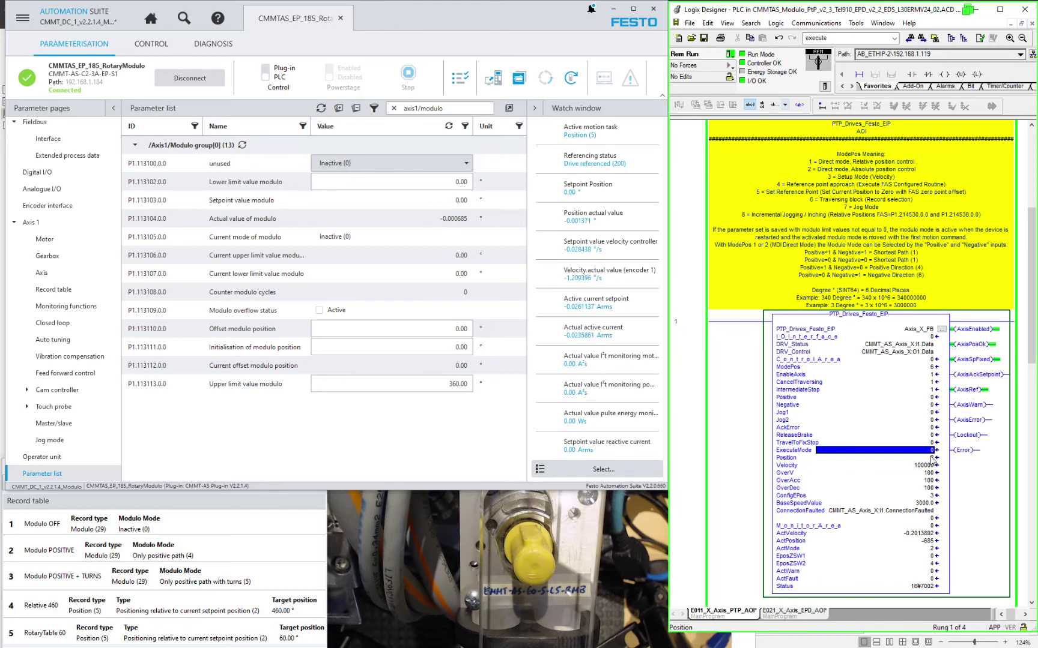
{"action": "type", "text": "1"}
{"action": "key", "text": "Return"}
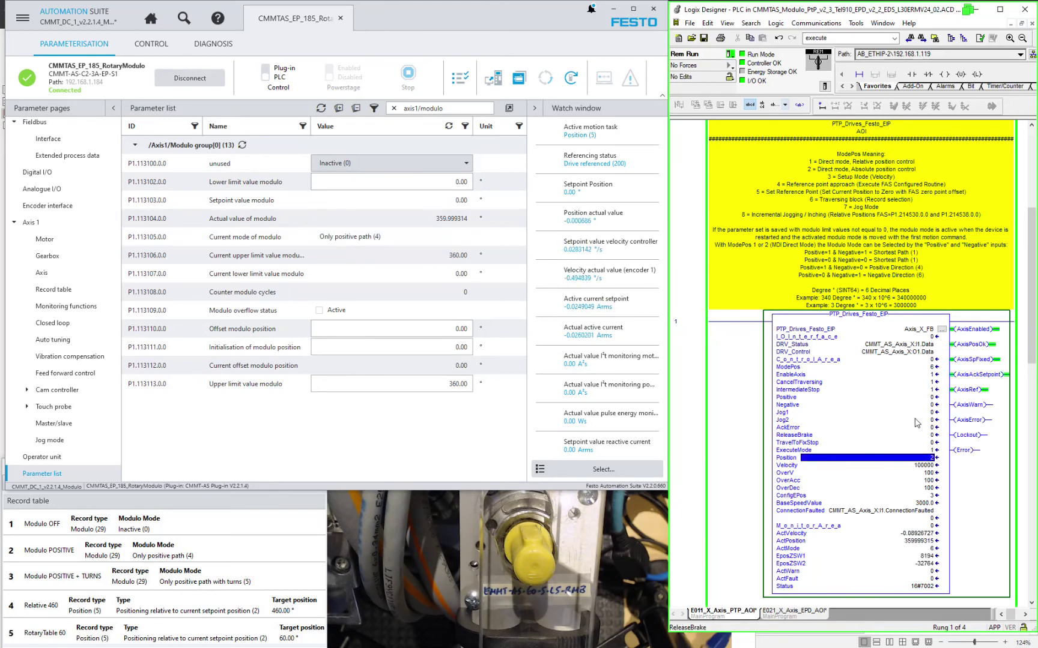
{"action": "left_click", "coordinate": [932, 451]}
{"action": "type", "text": "0"}
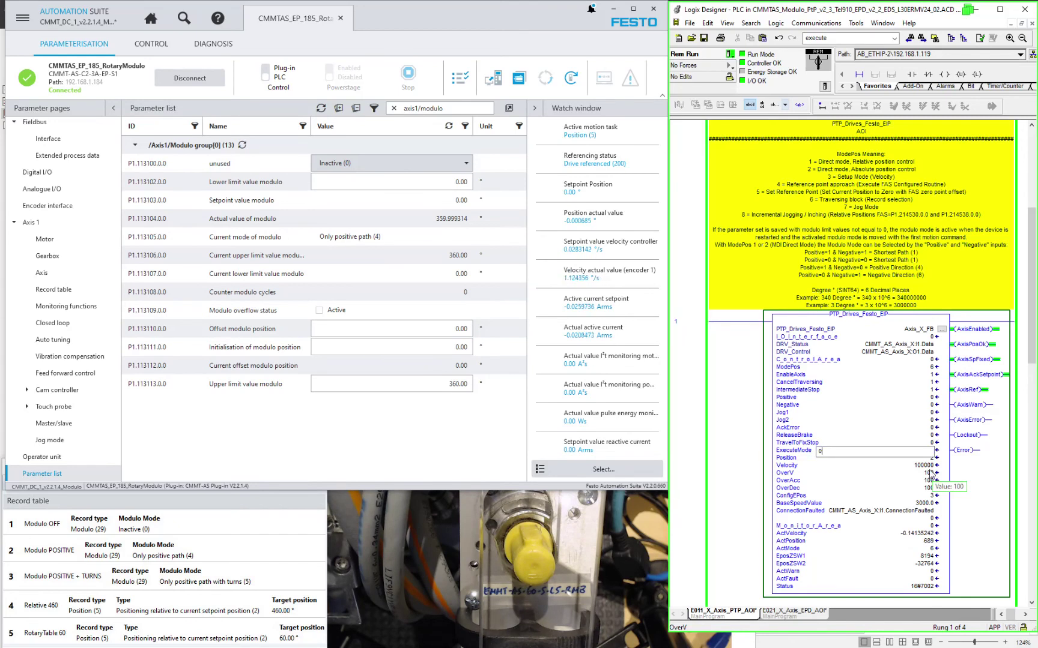
{"action": "key", "text": "Return"}
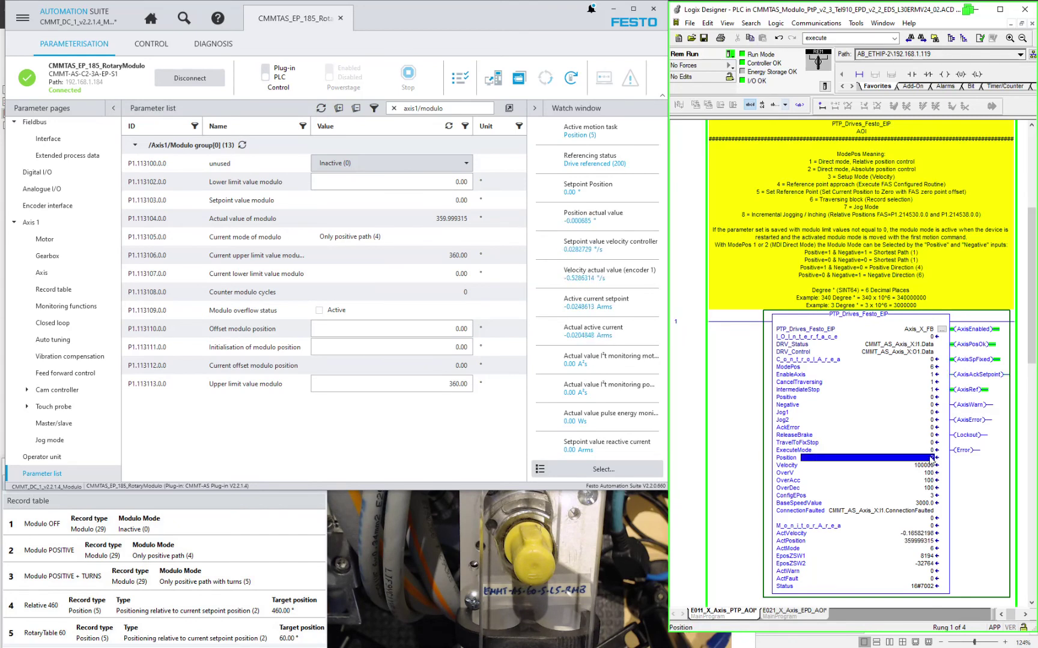
{"action": "type", "text": "4"}
{"action": "key", "text": "Return"}
{"action": "left_click", "coordinate": [932, 450]}
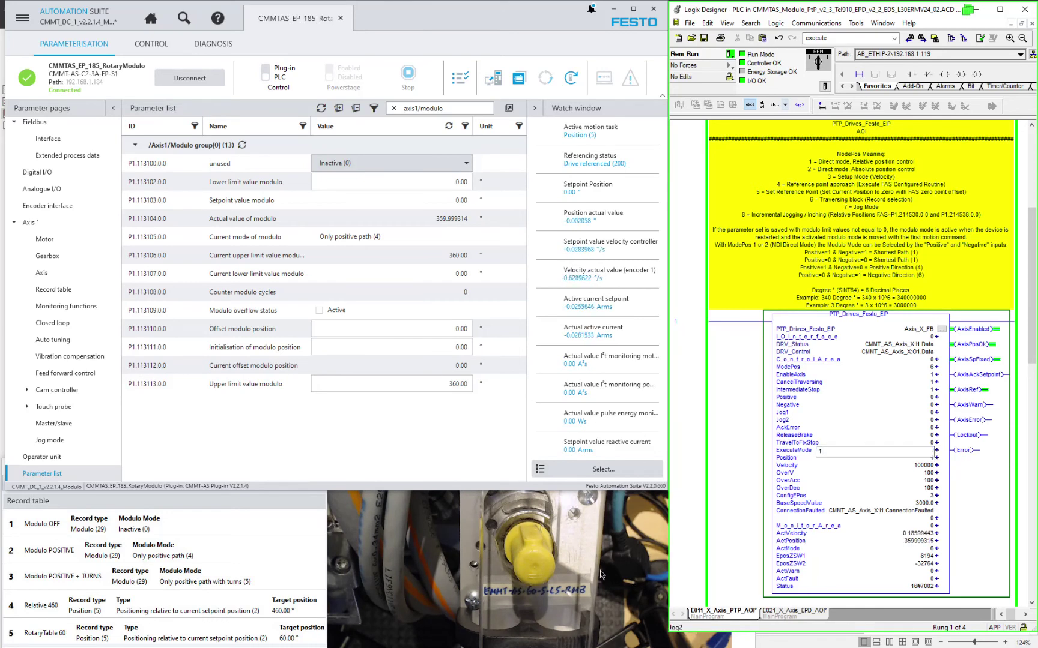
Step: Execute record 4's relative 460° move and step down to the Position input
{"action": "key", "text": "Down"}
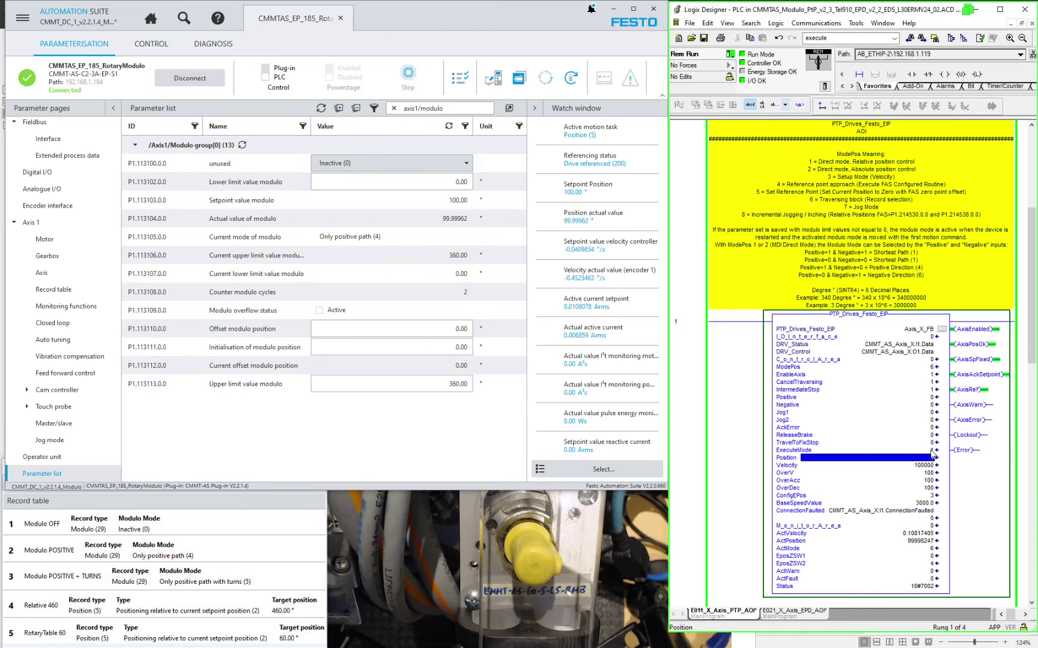
Step: Set the target Position to 0 and ModePos to 2 for direct absolute positioning
{"action": "type", "text": "4"}
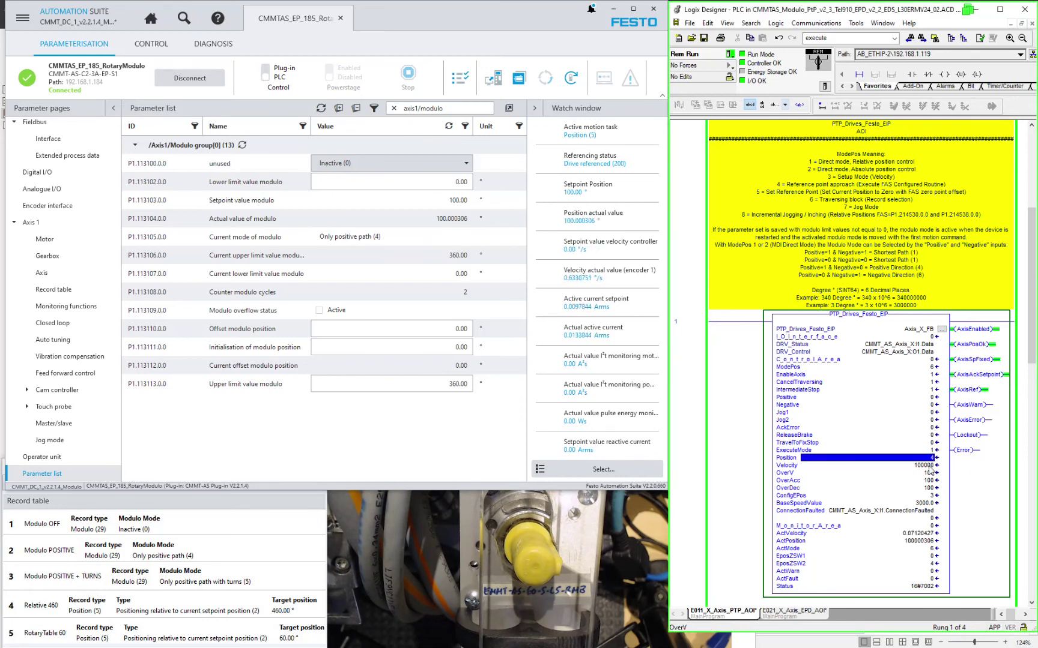
{"action": "key", "text": "Return"}
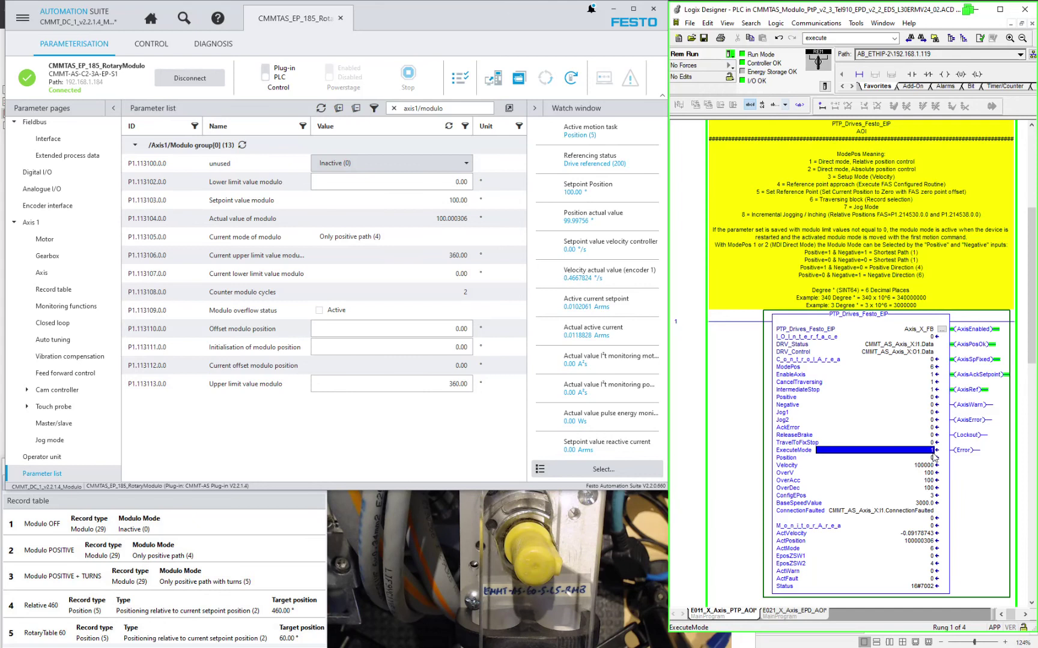
{"action": "left_click", "coordinate": [931, 367]}
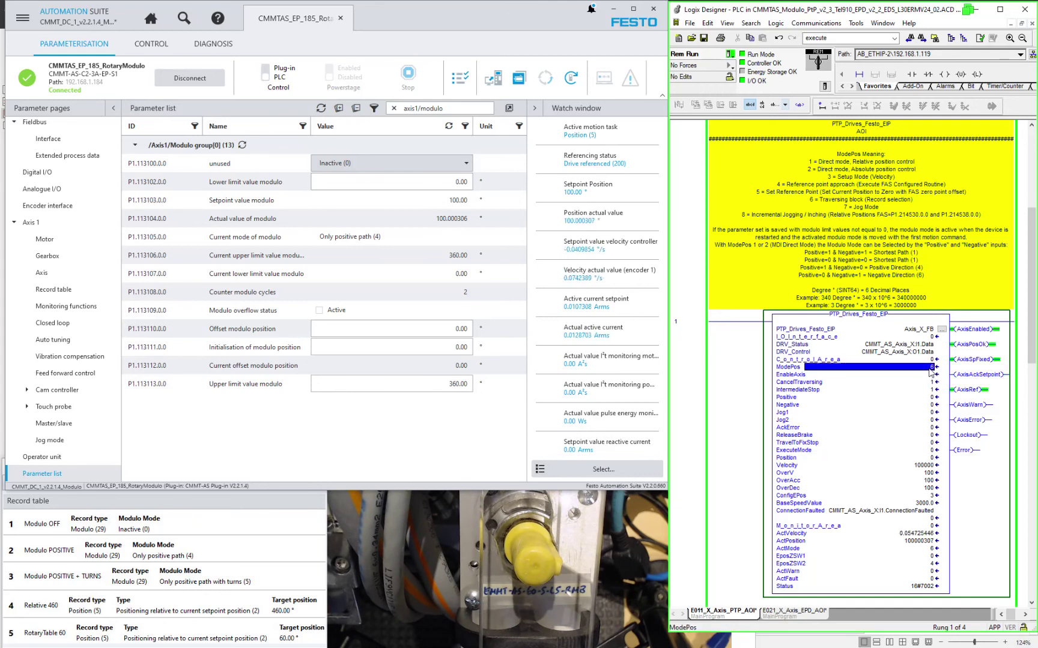
{"action": "type", "text": "2"}
{"action": "key", "text": "Return"}
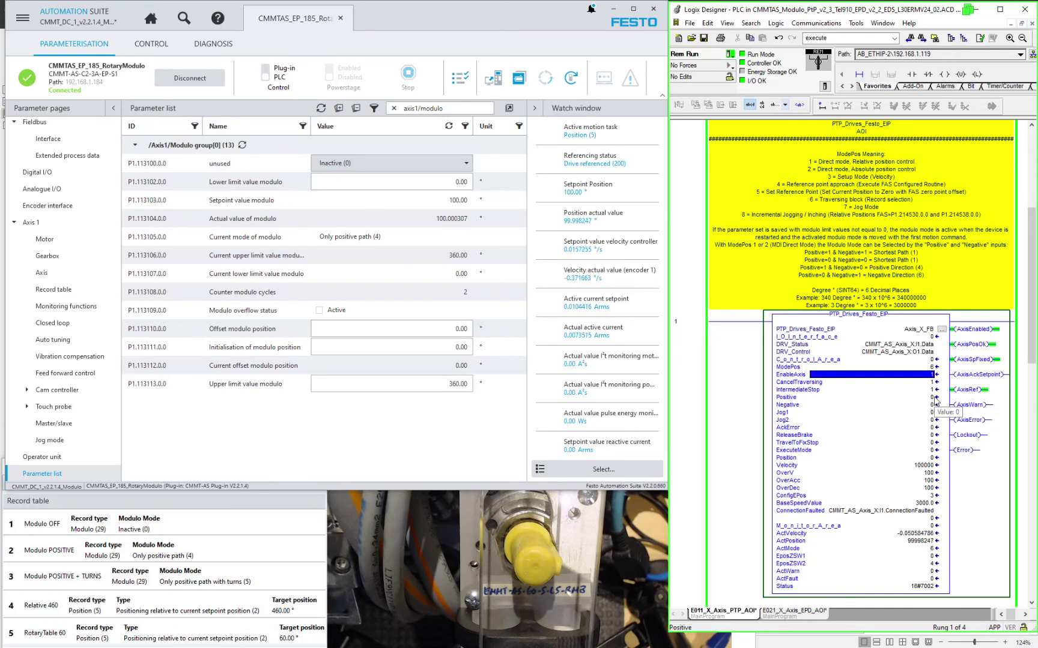
Step: Set ExecuteMode to 1 so the axis returns to 0° in shortest-path mode
{"action": "left_click", "coordinate": [933, 457]}
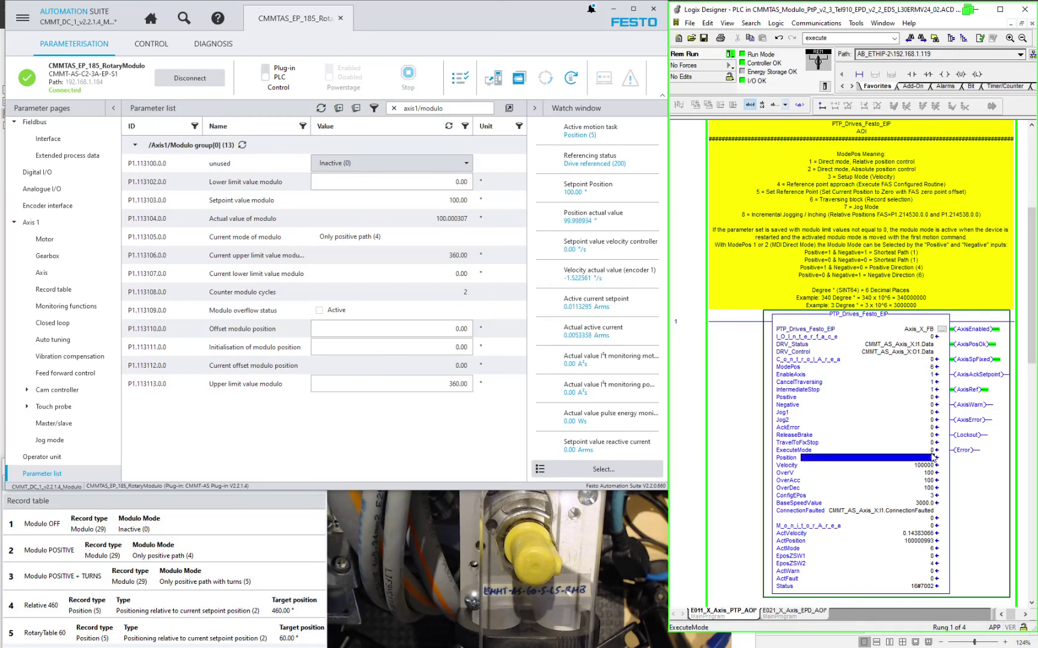
{"action": "left_click", "coordinate": [931, 452]}
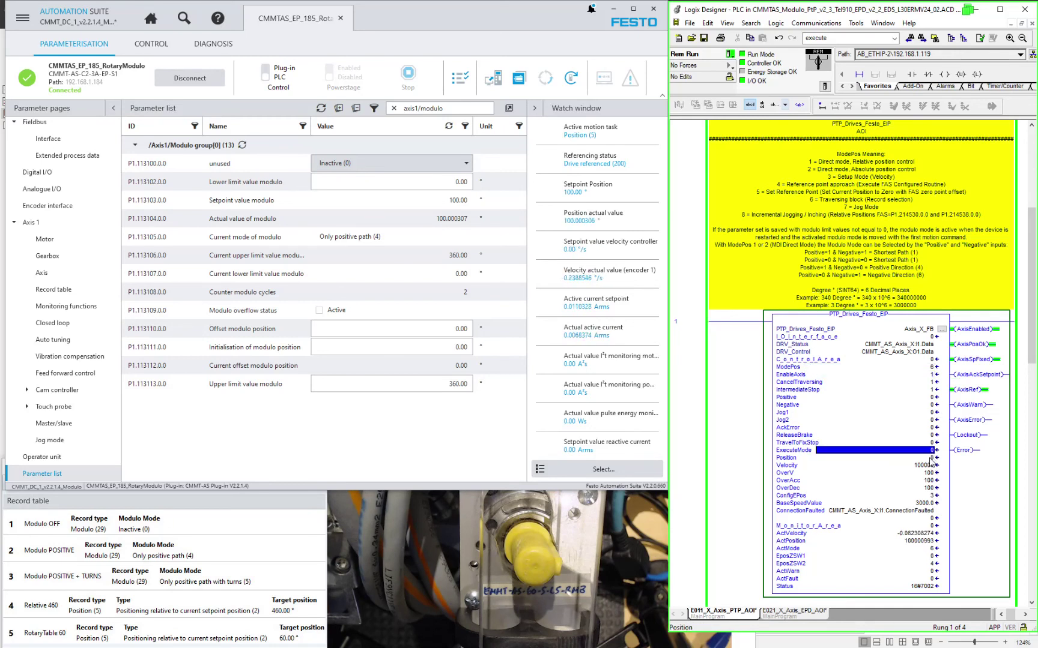
{"action": "type", "text": "1"}
{"action": "key", "text": "Return"}
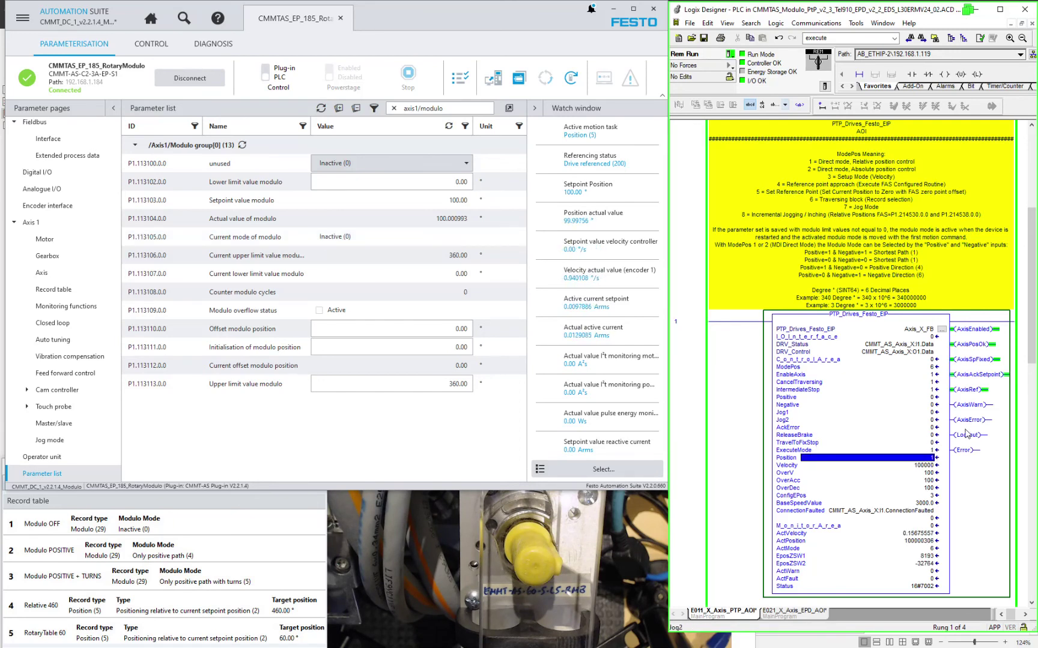
{"action": "left_click", "coordinate": [938, 374]}
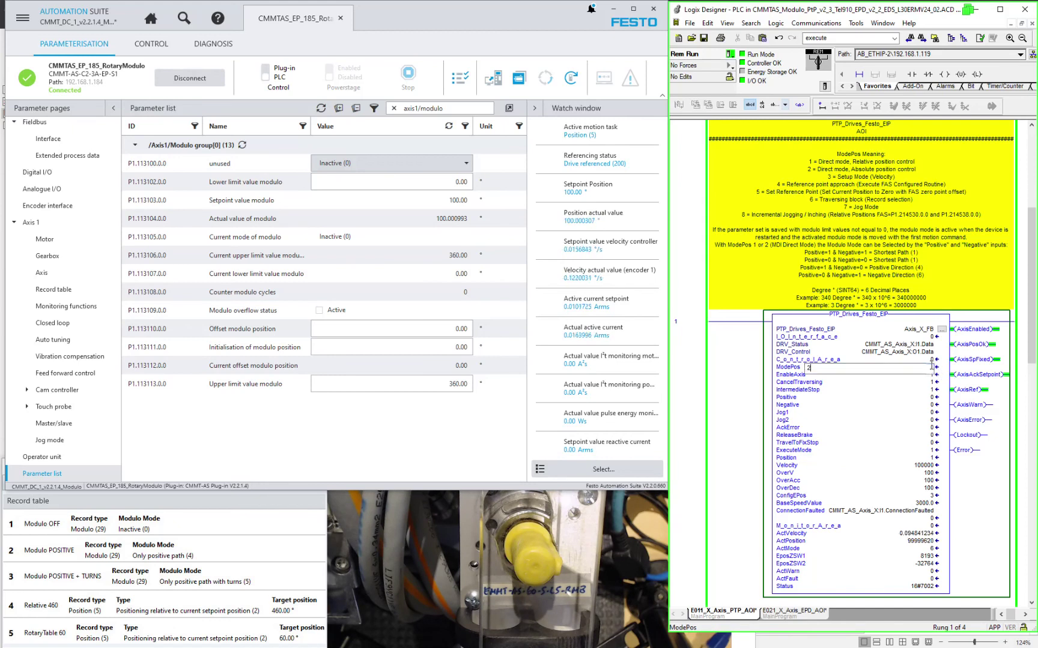
{"action": "left_click", "coordinate": [933, 451]}
{"action": "type", "text": "1"}
{"action": "key", "text": "Return"}
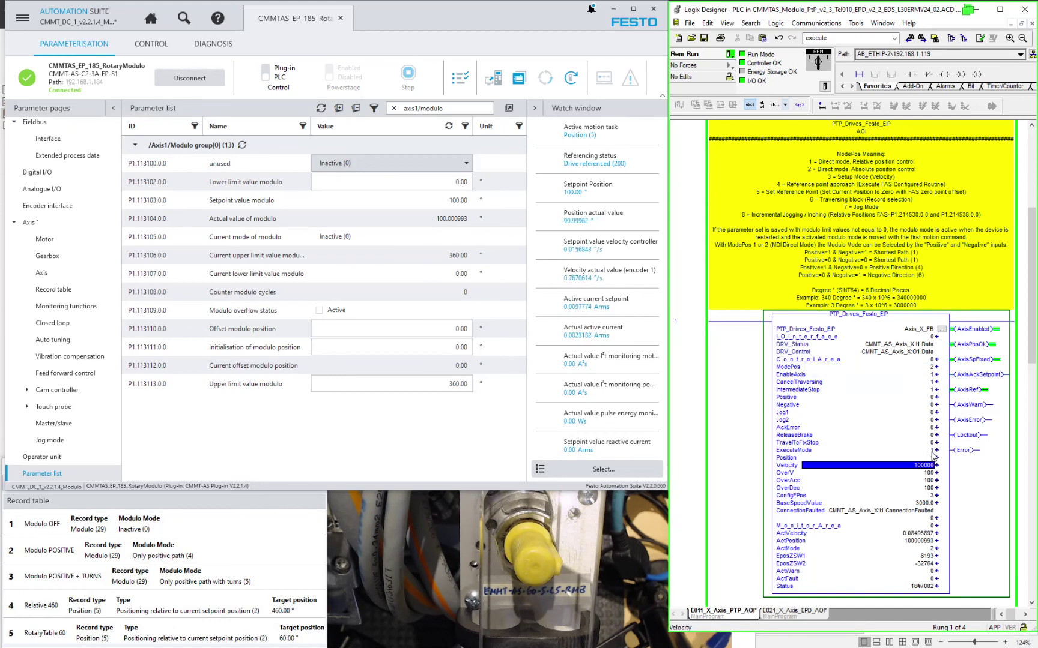
{"action": "left_click", "coordinate": [933, 451]}
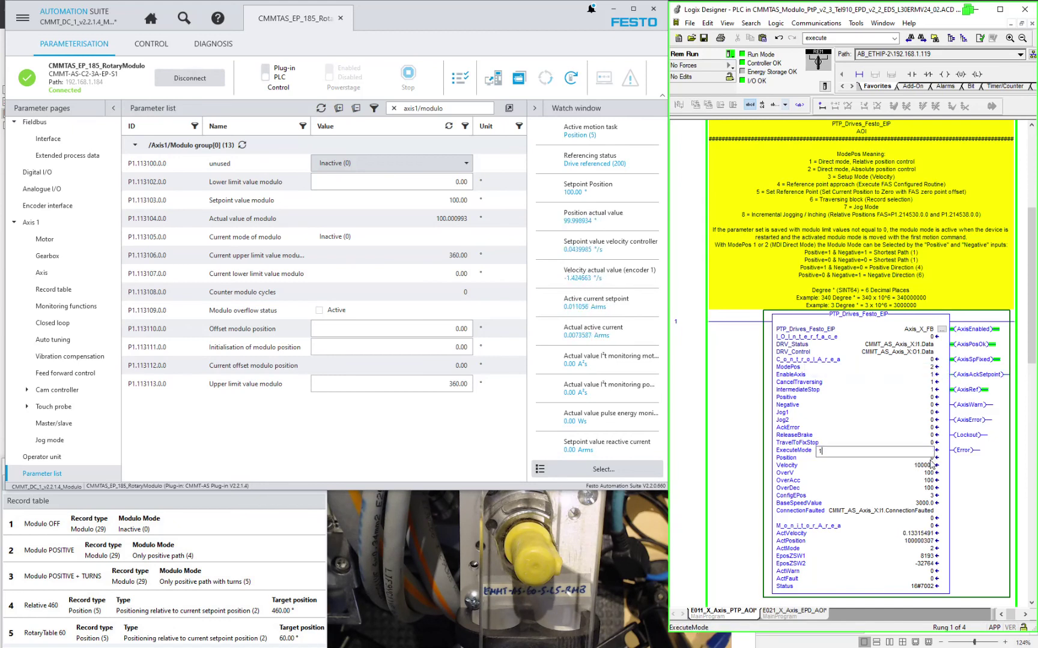
{"action": "left_click", "coordinate": [930, 457]}
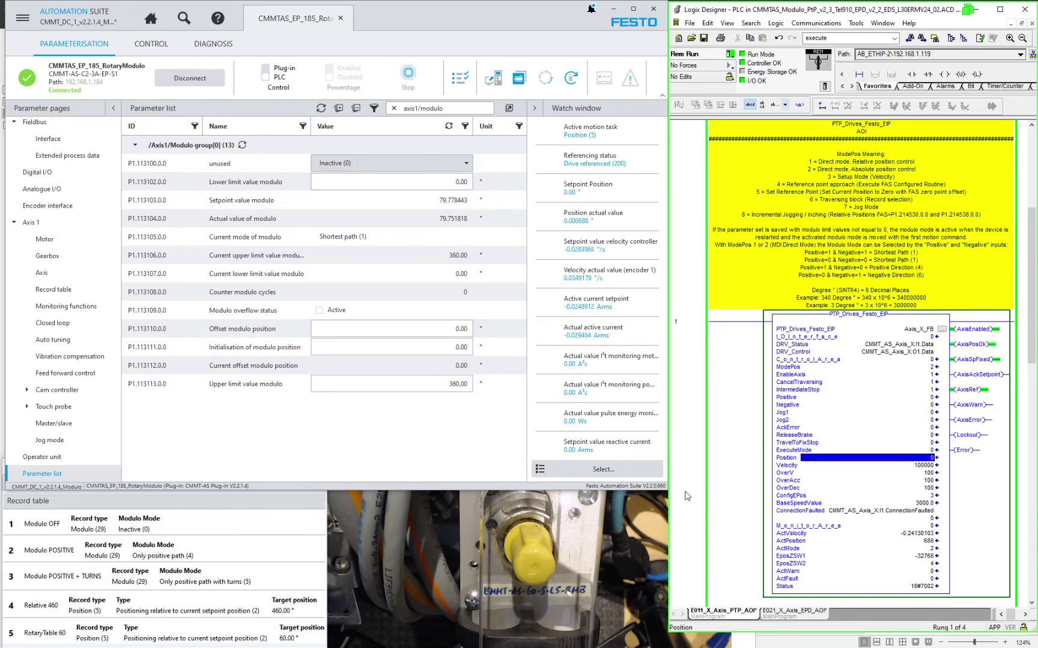
{"action": "left_click", "coordinate": [932, 366]}
Step: Set ModePos back to 6, run record 3 with ExecuteMode 1, then set Position to 4
{"action": "type", "text": "6"}
{"action": "key", "text": "Return"}
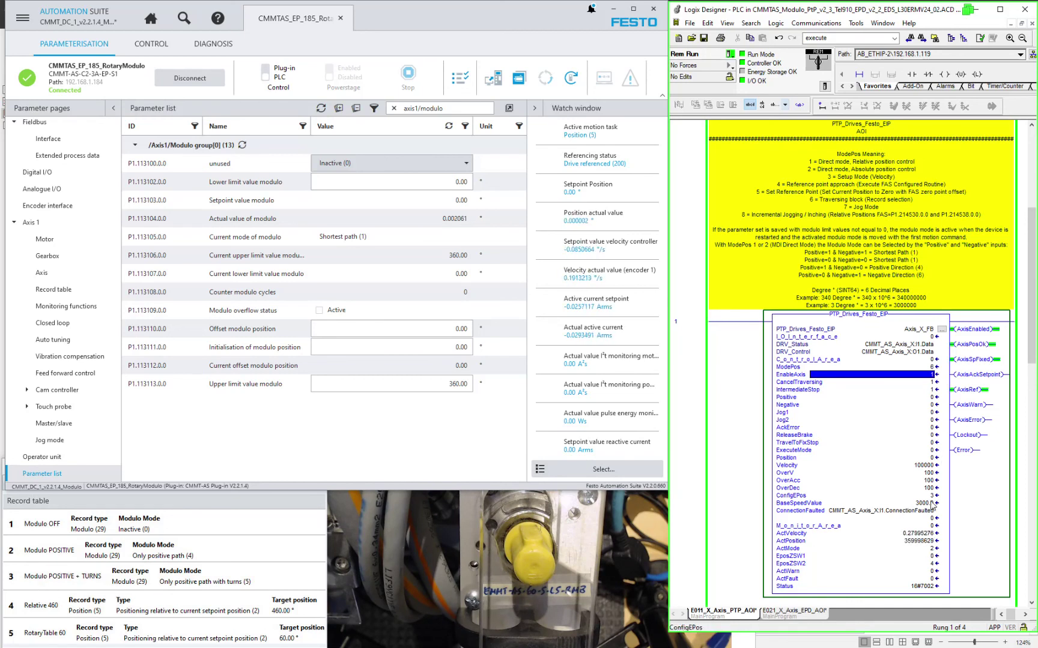
{"action": "left_click", "coordinate": [934, 458]}
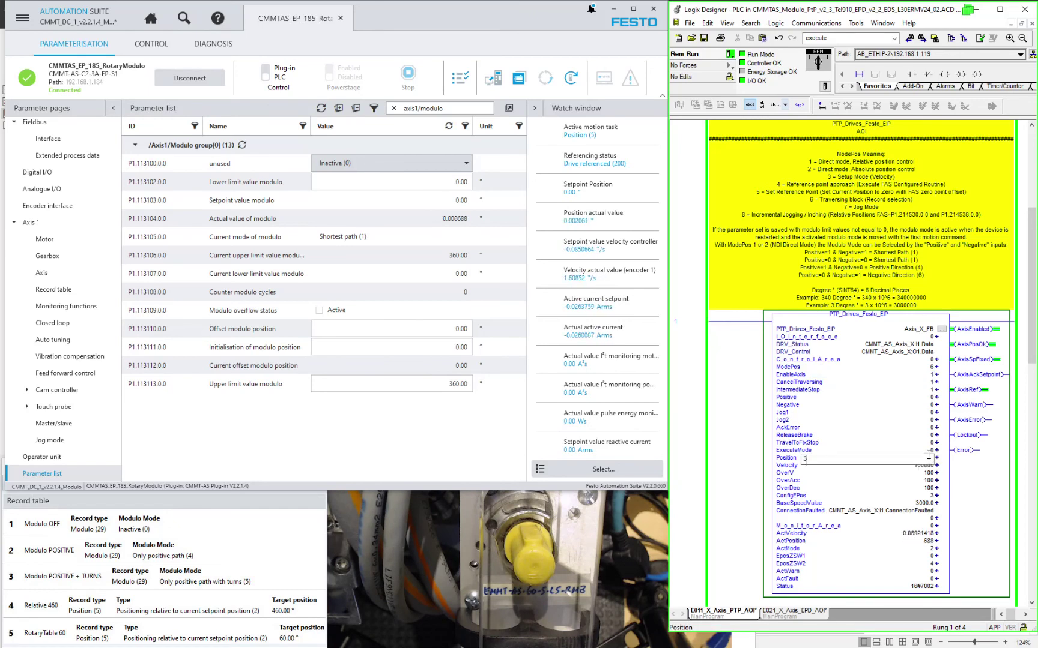
{"action": "left_click", "coordinate": [934, 451]}
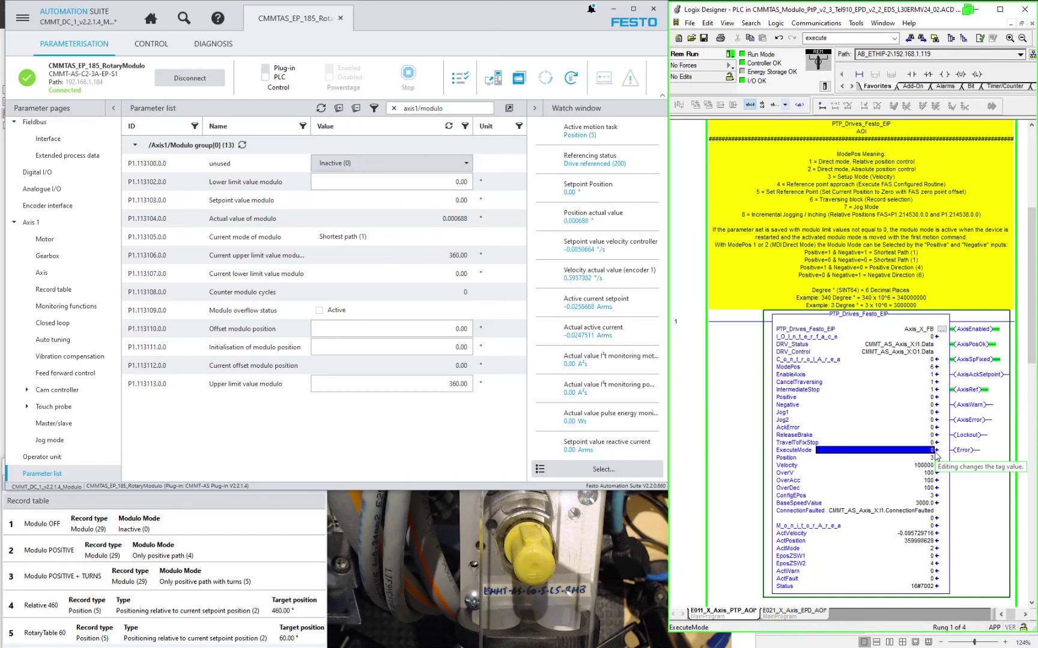
{"action": "type", "text": "1"}
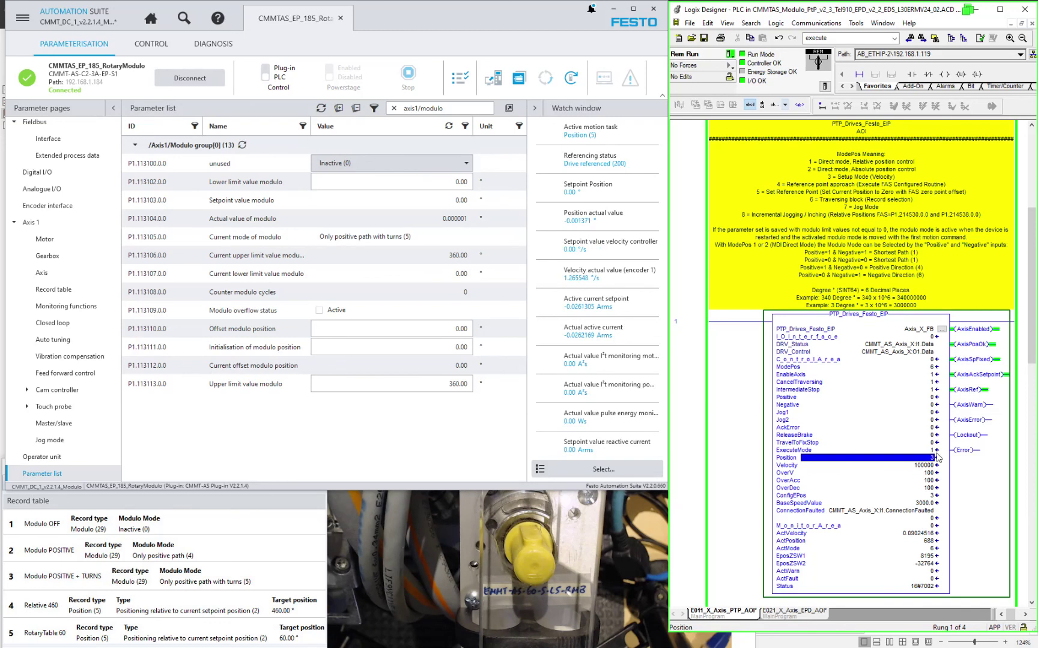
{"action": "type", "text": "3"}
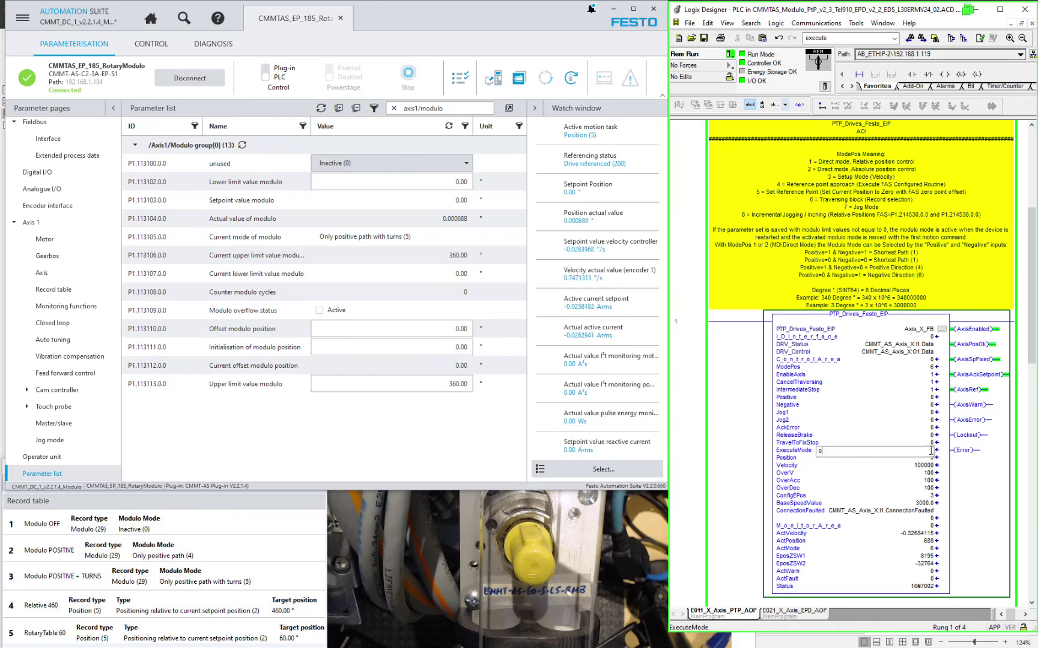
{"action": "key", "text": "Return"}
{"action": "type", "text": "4"}
{"action": "key", "text": "Return"}
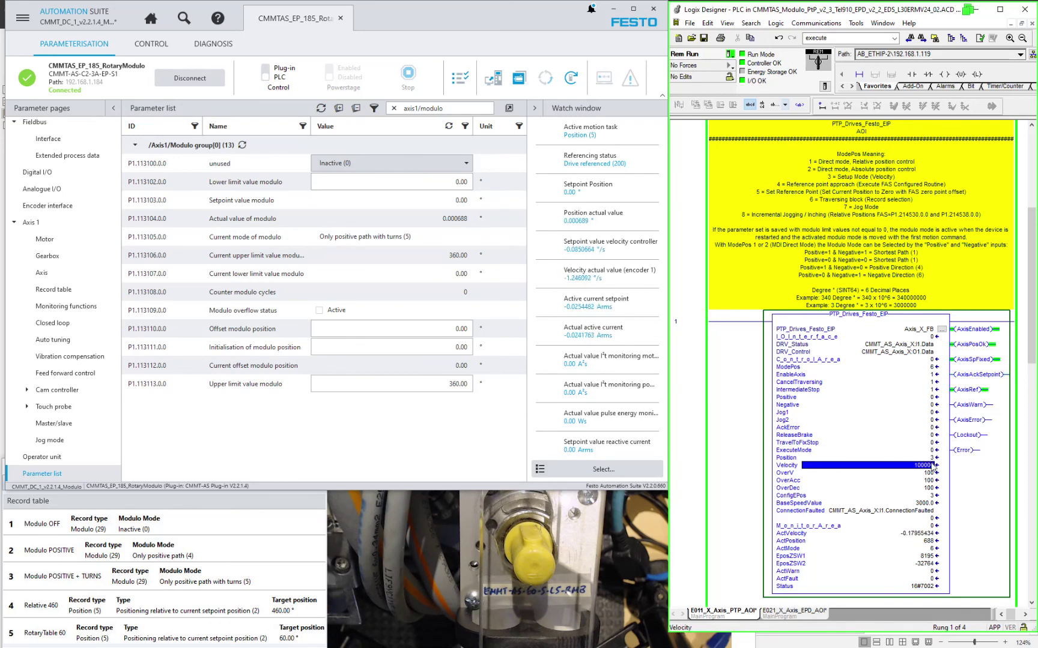
Step: Set ExecuteMode to 1 to run record 4's relative 460° move in turns mode
{"action": "left_click", "coordinate": [934, 452]}
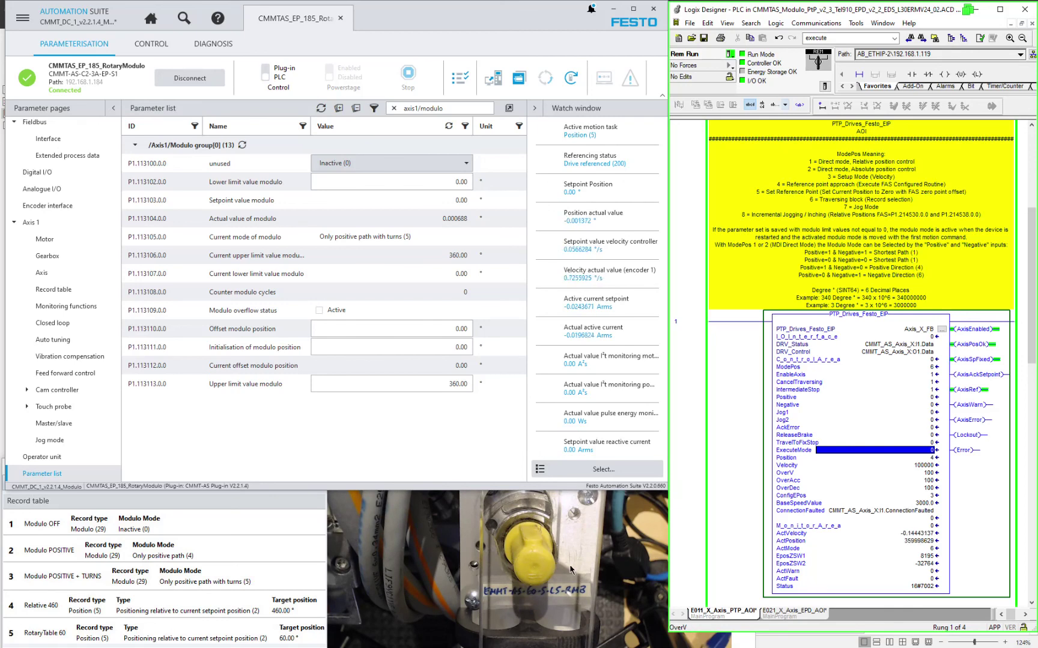
{"action": "type", "text": "1"}
{"action": "key", "text": "Return"}
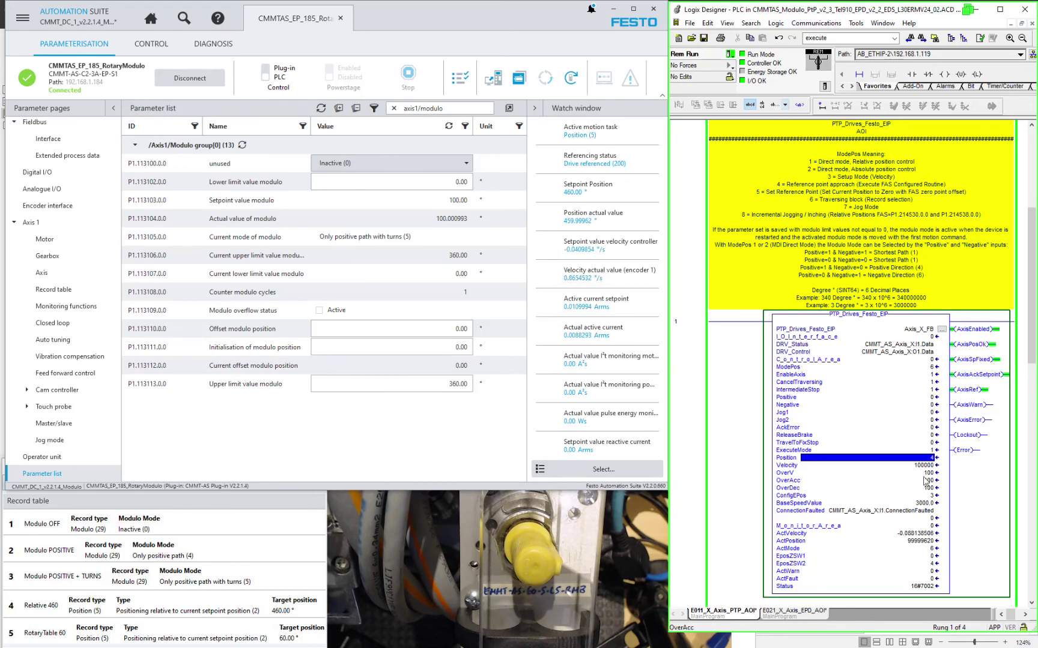
{"action": "key", "text": "Up"}
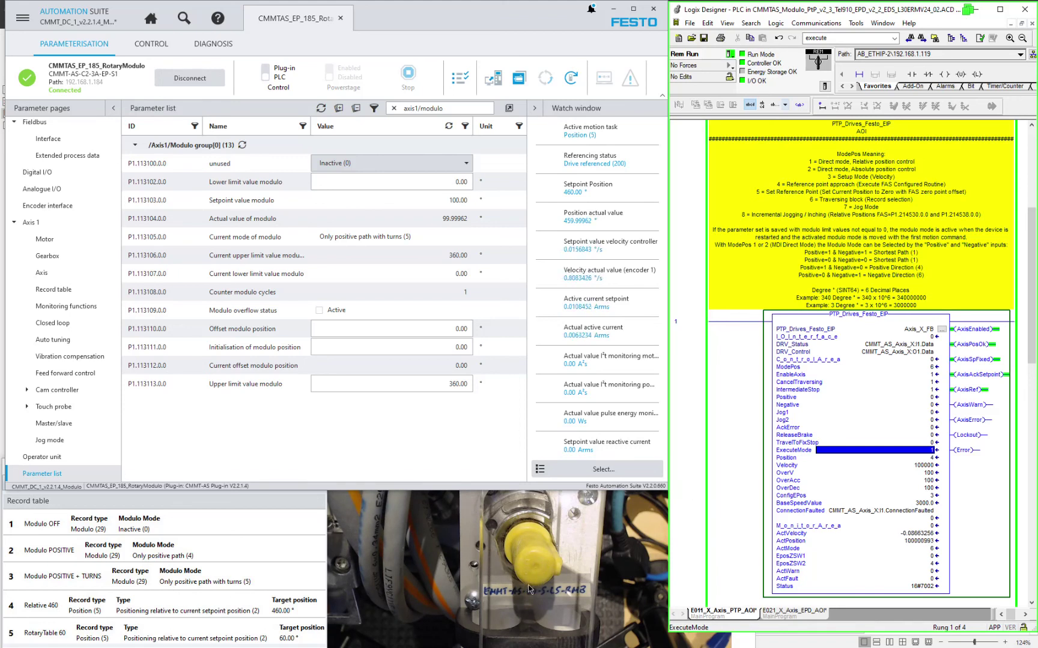
Step: Set ExecuteMode to 1 again to re-run record 4 for a second 460° step
{"action": "left_click", "coordinate": [930, 443]}
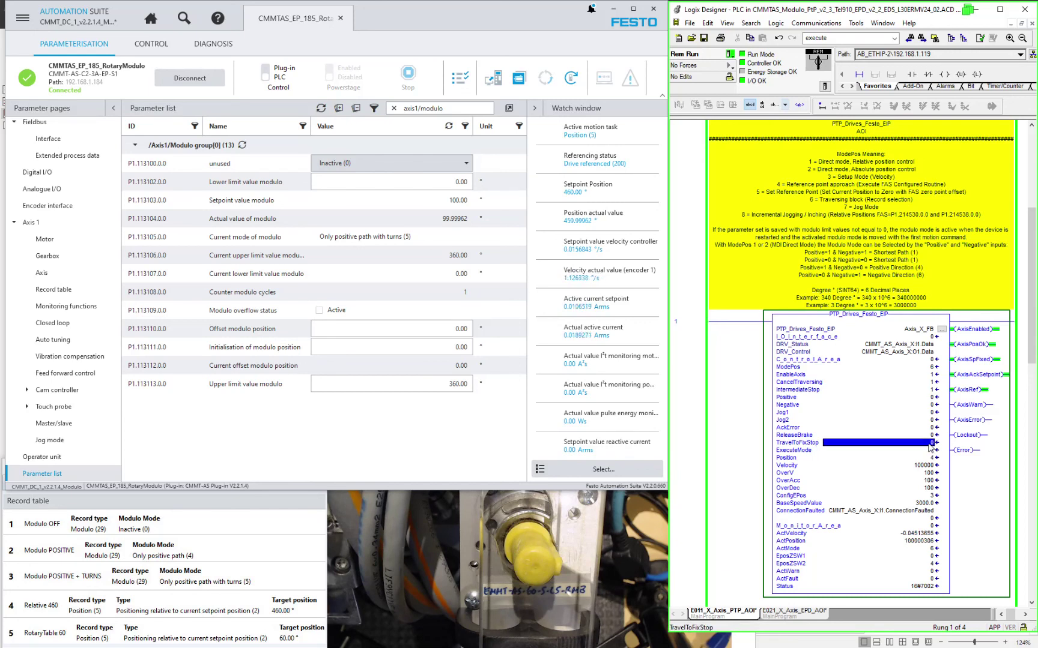
{"action": "left_click", "coordinate": [930, 451]}
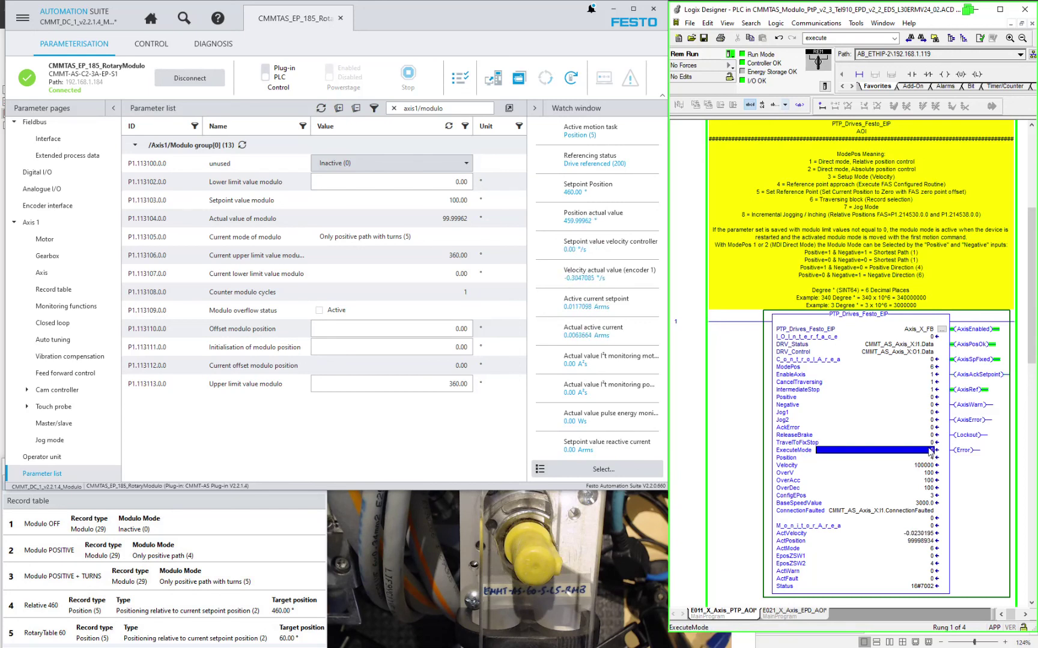
{"action": "type", "text": "1"}
{"action": "key", "text": "Return"}
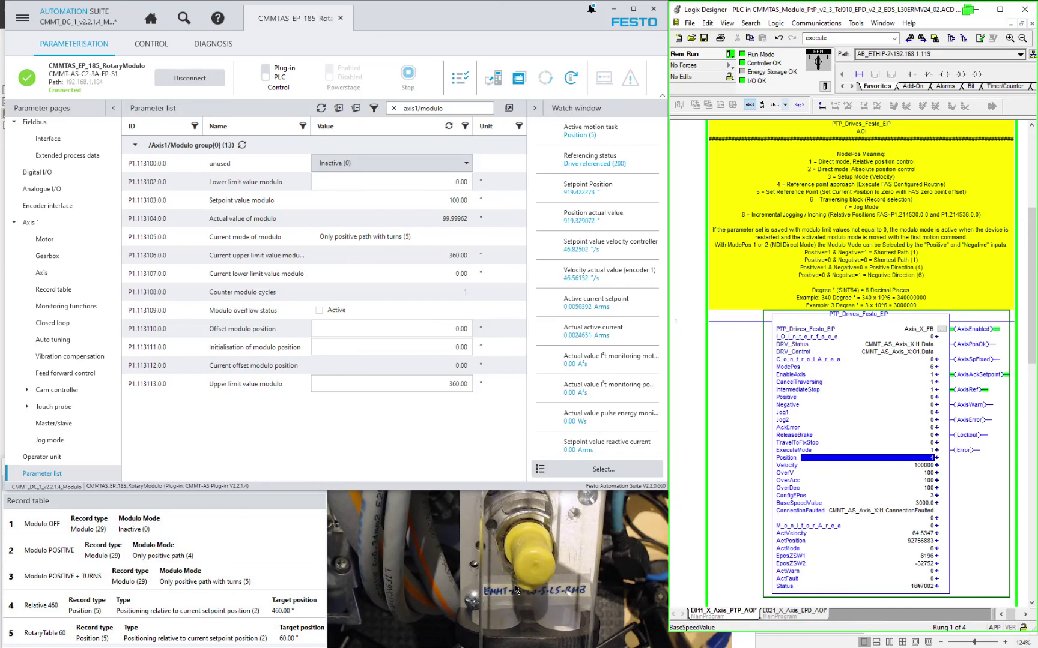